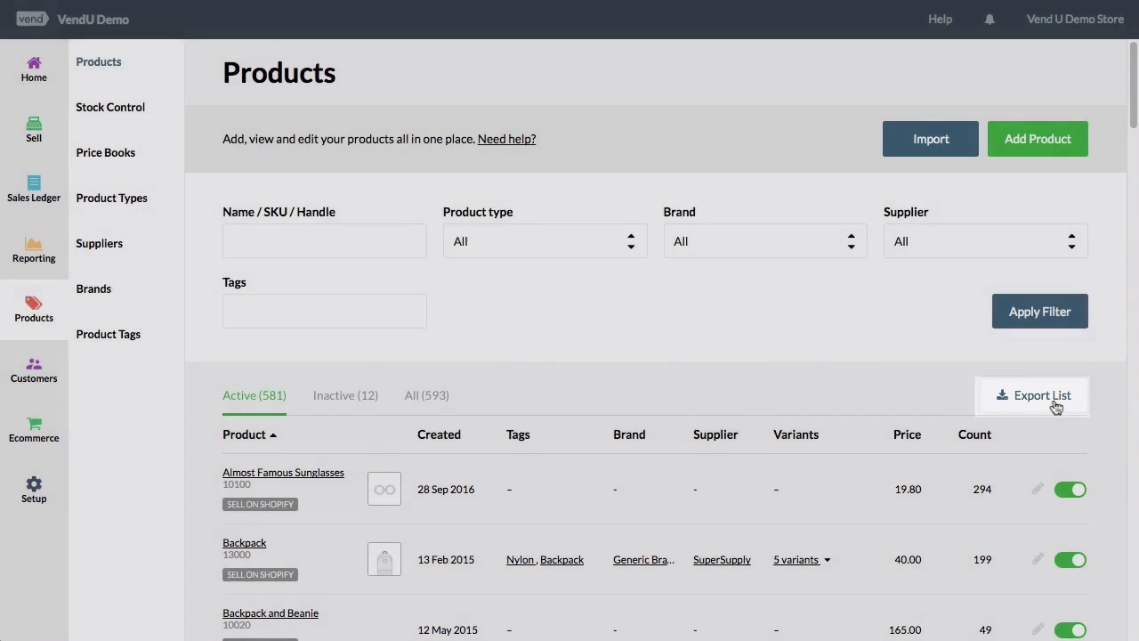
# Step: Export the Vend product list, then filter and apply it to the Home Decor product type
pyautogui.click(1054, 400)
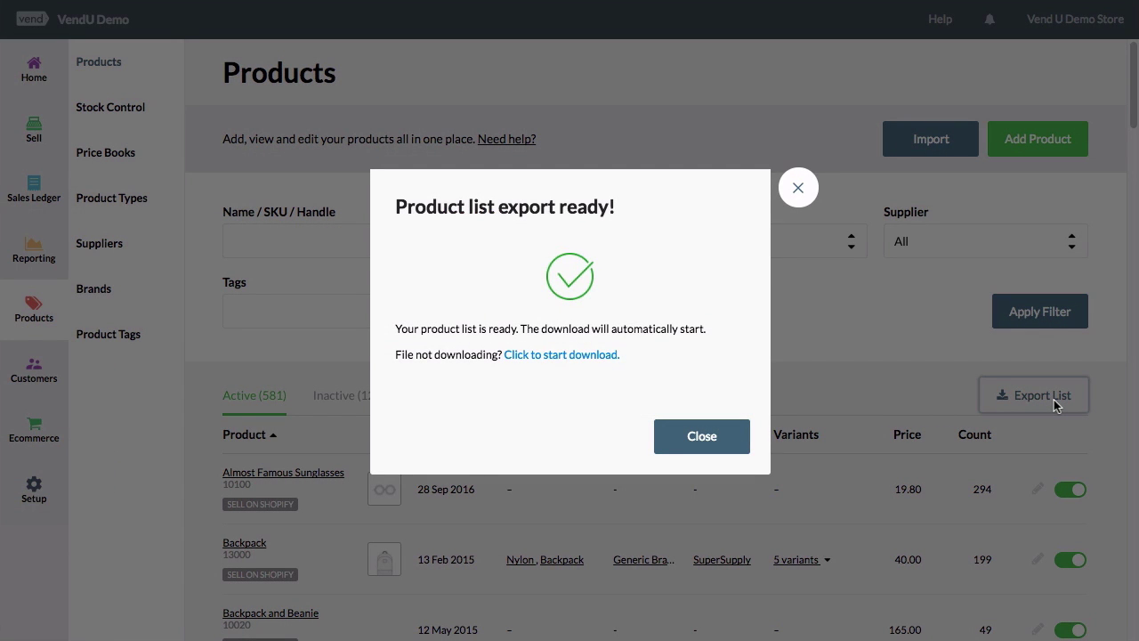
pyautogui.click(732, 442)
pyautogui.click(588, 246)
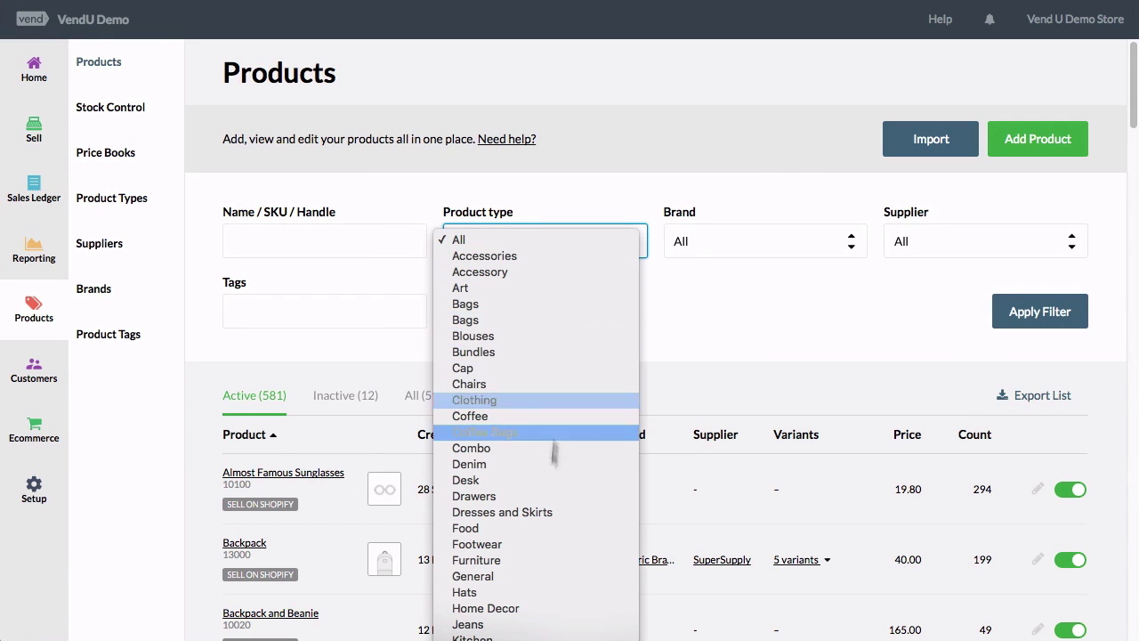
pyautogui.click(538, 609)
pyautogui.click(1034, 314)
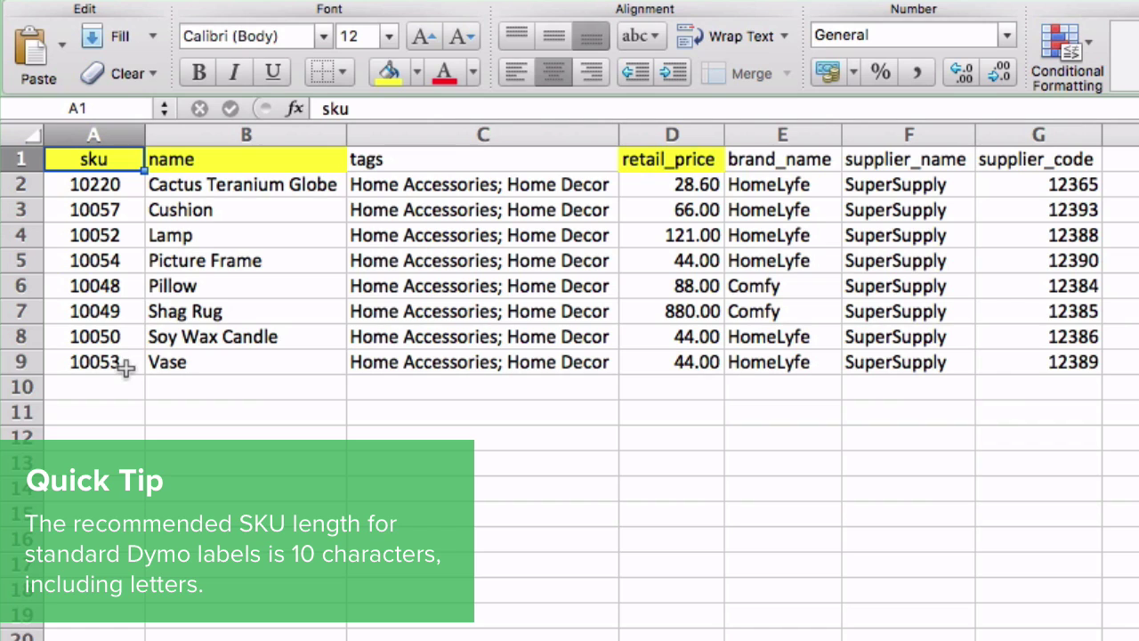
# Step: Move across the exported CSV from the sku column to the name column
pyautogui.press('Right')
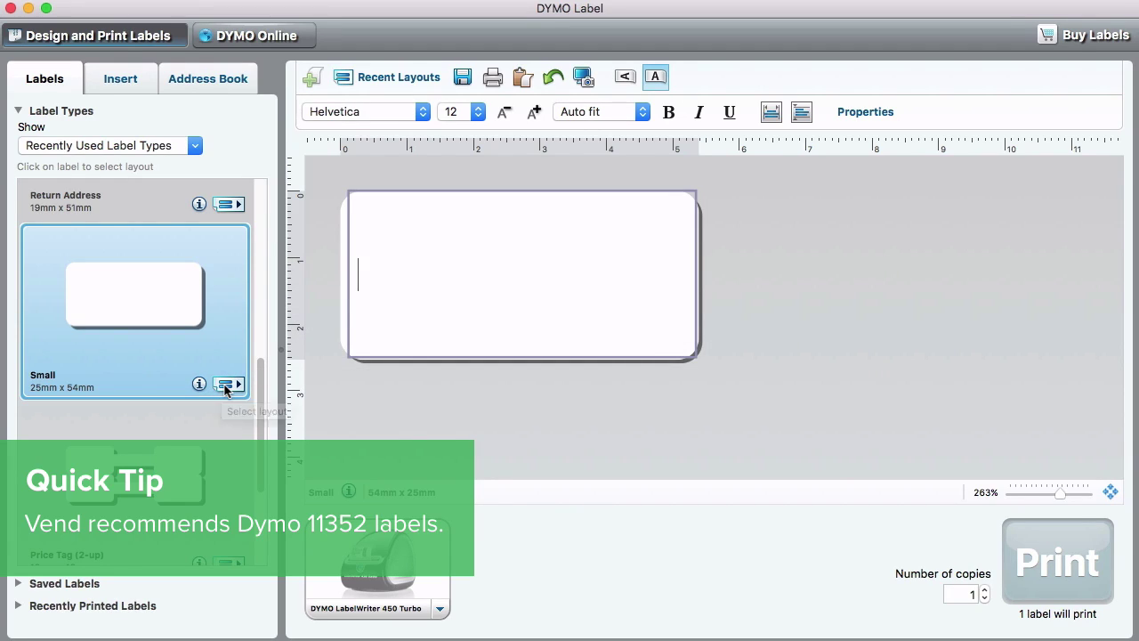
# Step: Keep the blank Small label layout and delete its empty default text box
pyautogui.click(228, 385)
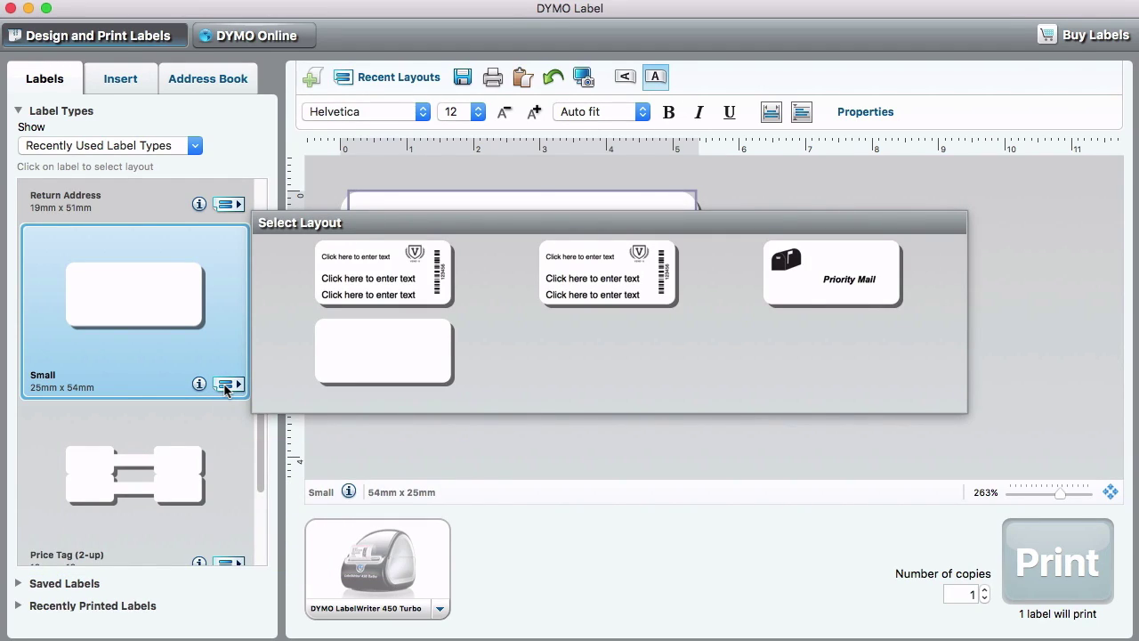
pyautogui.click(226, 386)
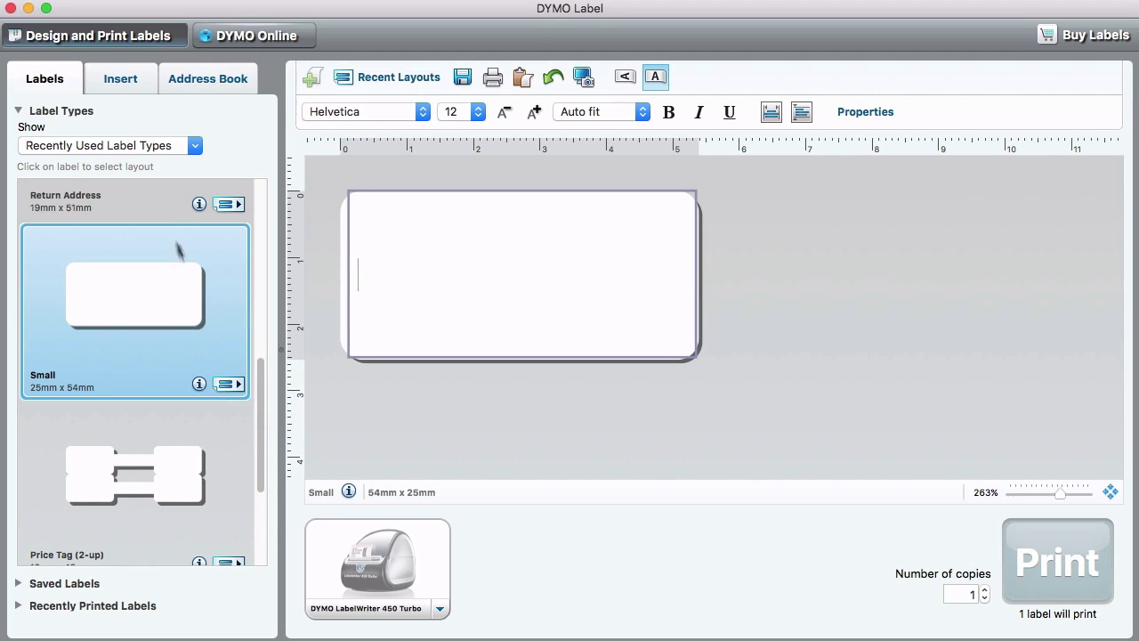
pyautogui.click(134, 79)
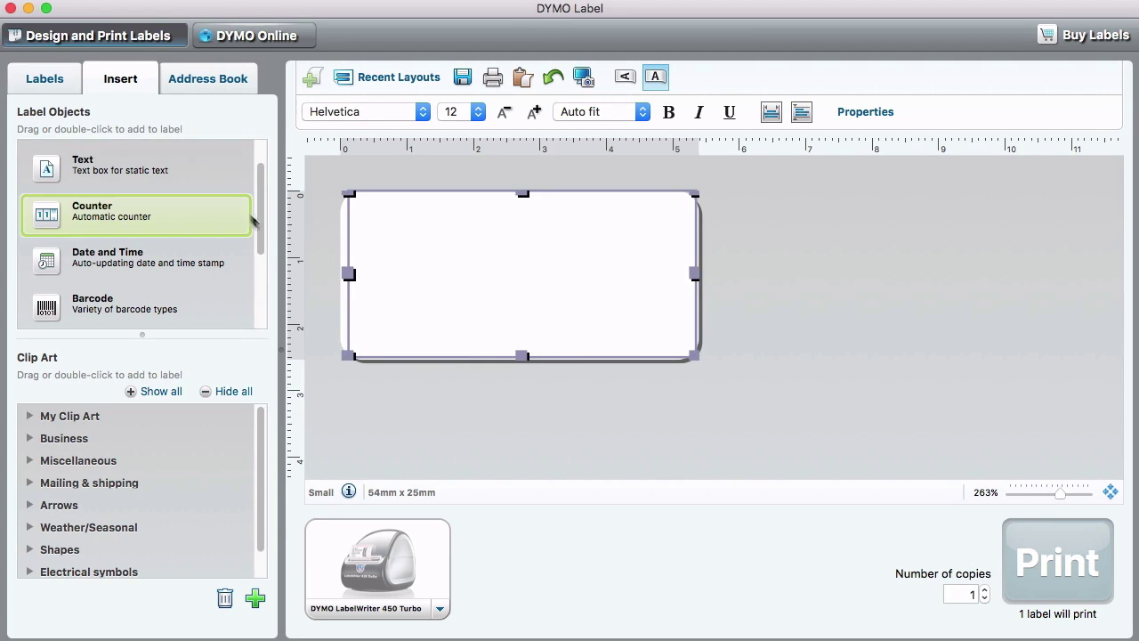
pyautogui.click(354, 276)
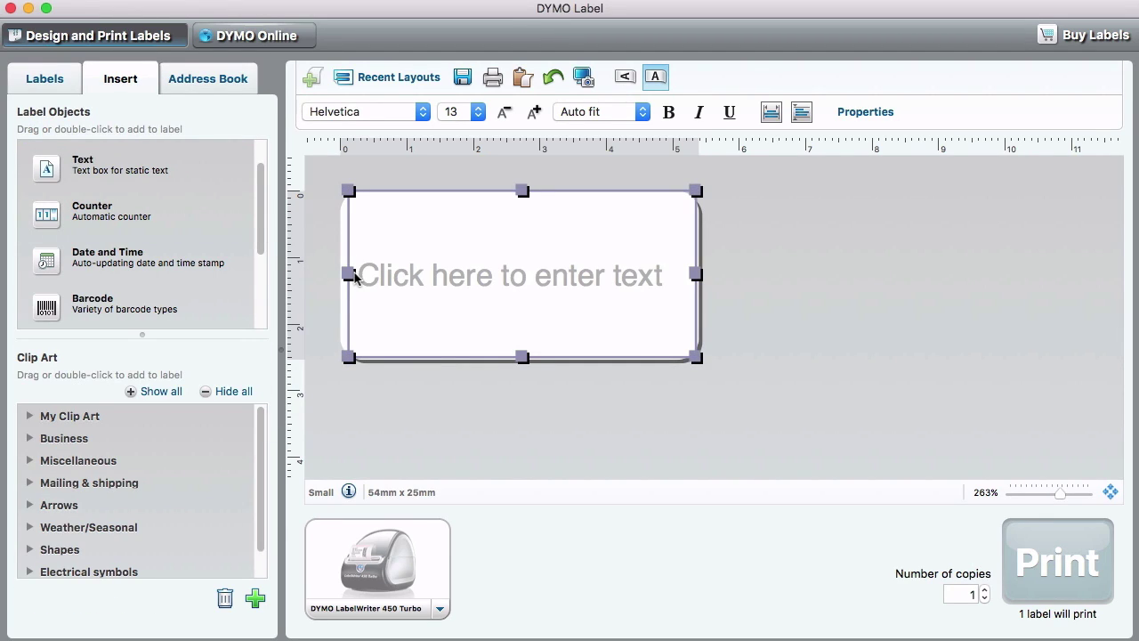
pyautogui.press('BackSpace')
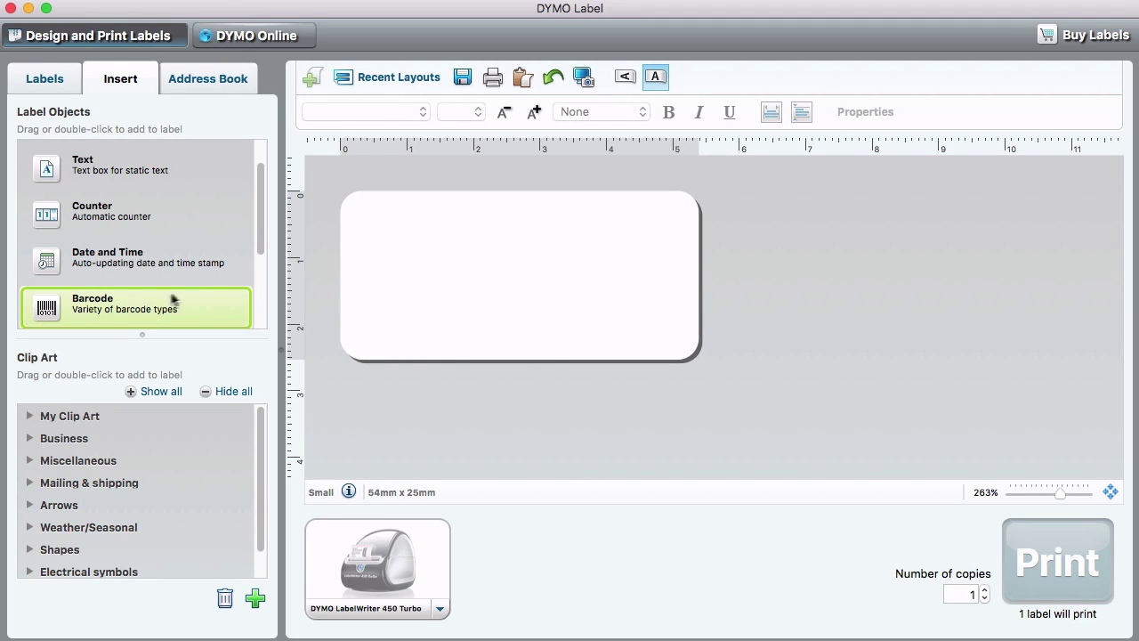
# Step: Place a barcode set to Code 128 Auto, Small size, data 123456, rotated 90 degrees
pyautogui.moveTo(107, 316); pyautogui.dragTo(461, 285)
pyautogui.doubleClick(462, 285)
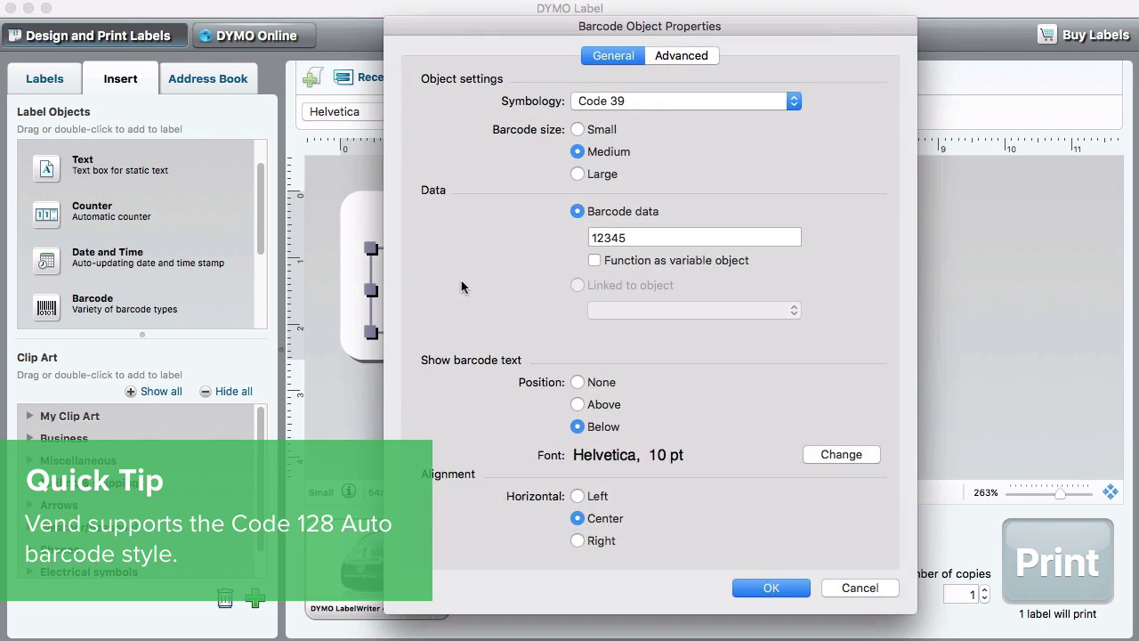
pyautogui.click(598, 105)
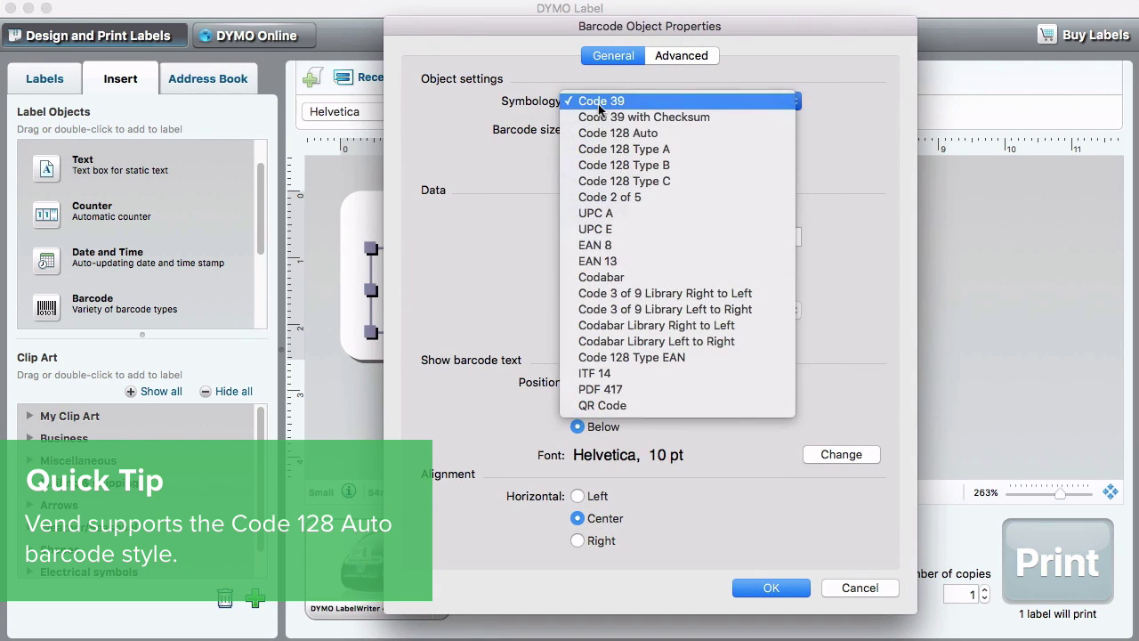
pyautogui.click(616, 135)
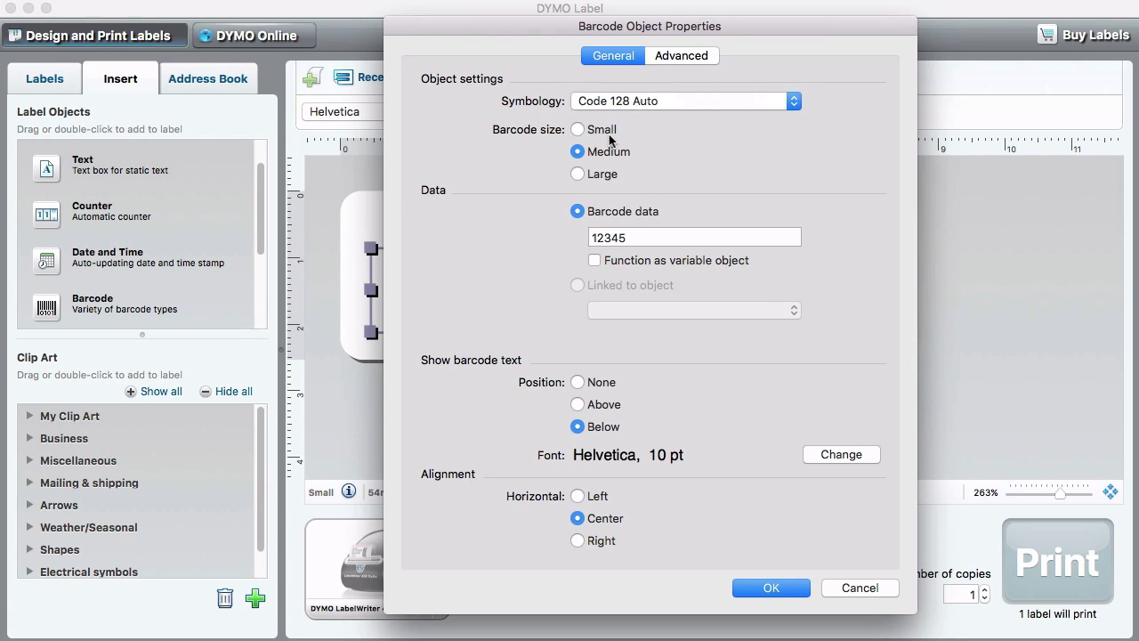
pyautogui.click(610, 134)
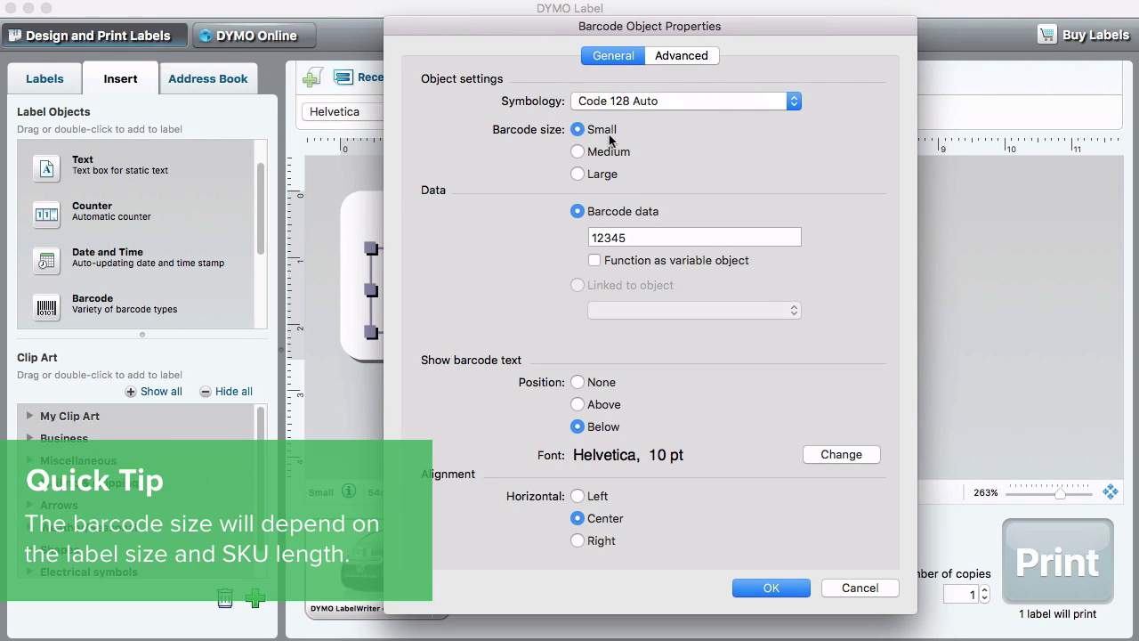
pyautogui.click(635, 236)
pyautogui.write('6')
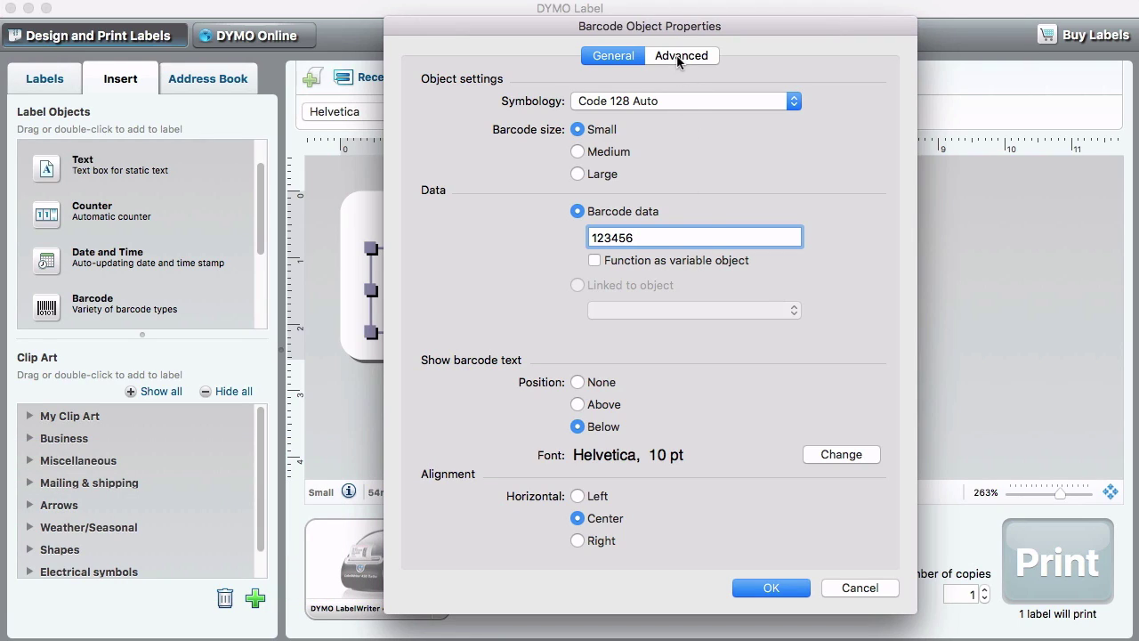
pyautogui.click(681, 55)
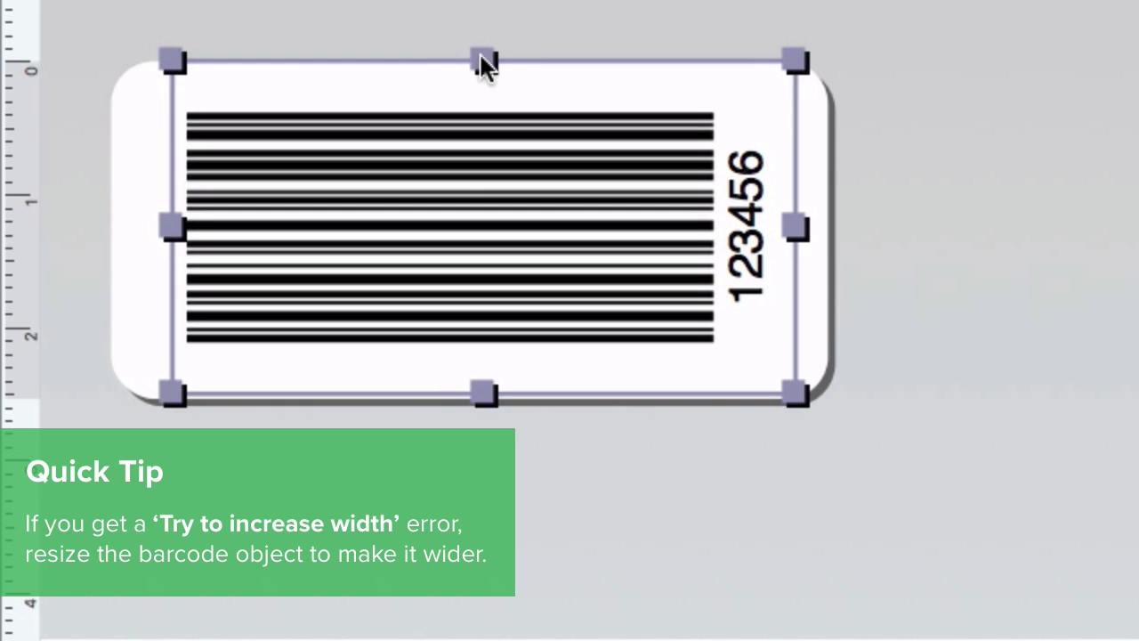
# Step: Narrow the barcode toward the right and arrange three text boxes on the left
pyautogui.moveTo(618, 119); pyautogui.dragTo(643, 120)
pyautogui.moveTo(199, 258); pyautogui.dragTo(634, 260)
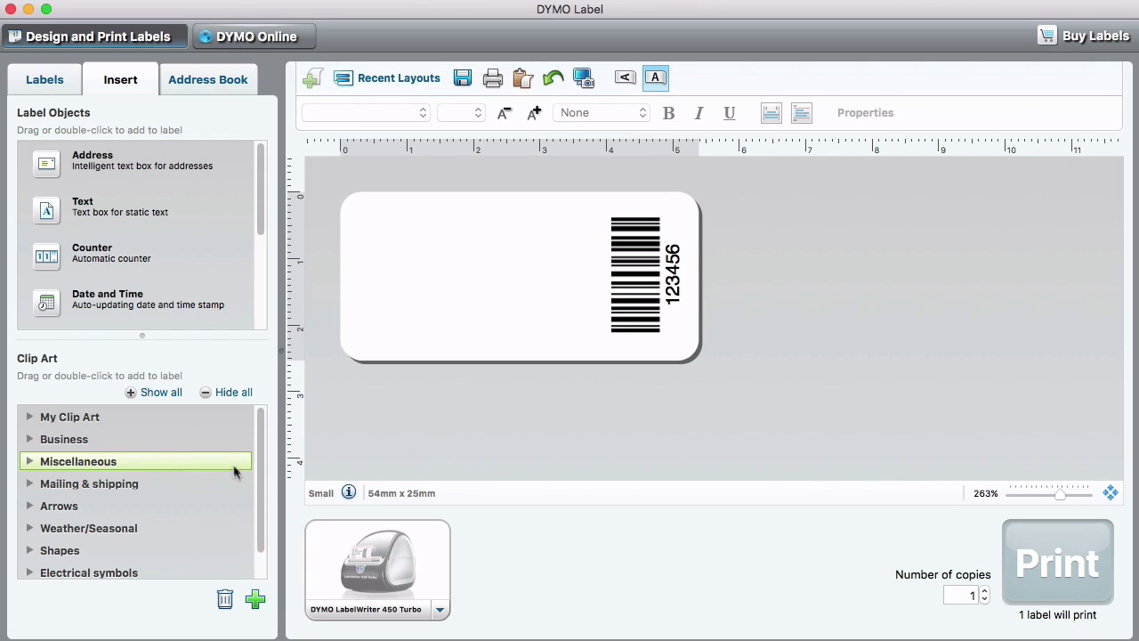
pyautogui.doubleClick(109, 213)
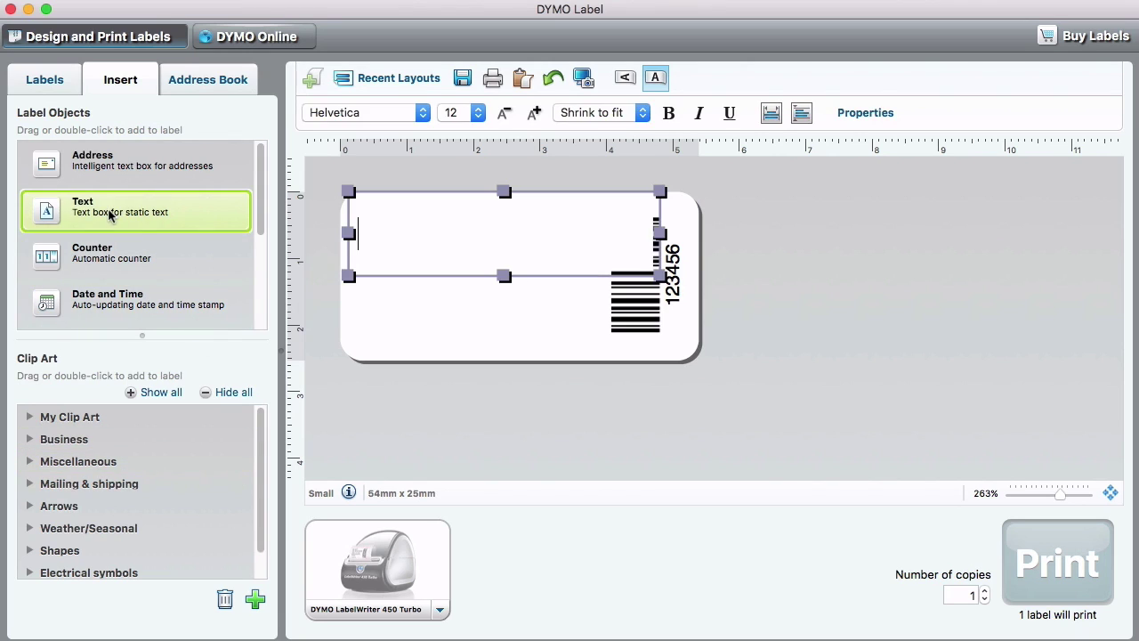
pyautogui.moveTo(660, 233); pyautogui.dragTo(541, 233)
pyautogui.moveTo(444, 274); pyautogui.dragTo(446, 260)
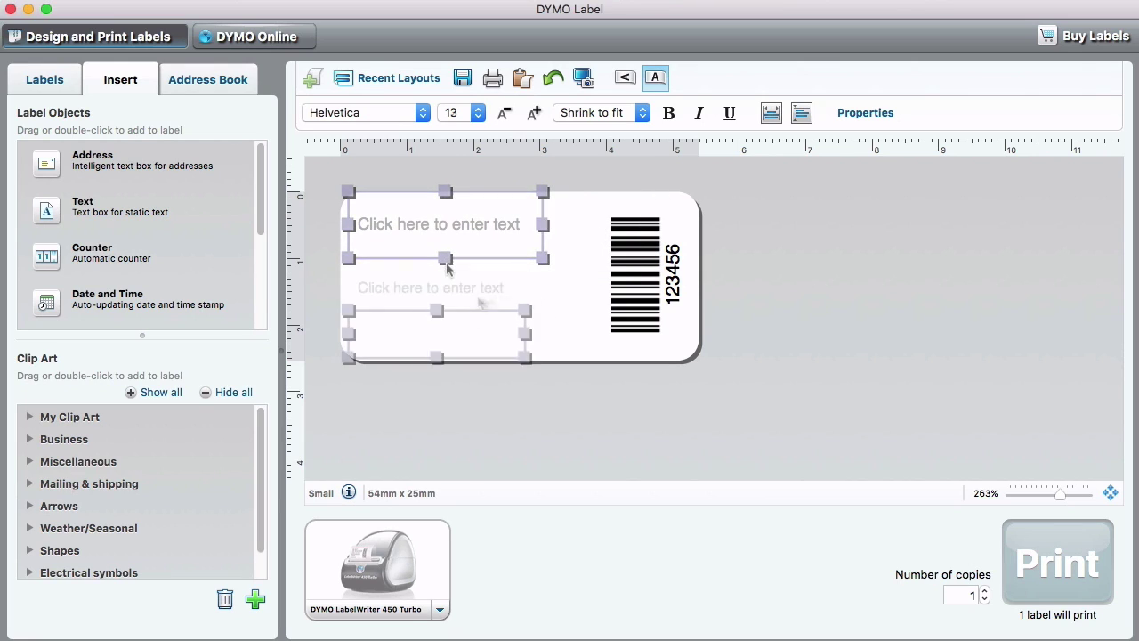
pyautogui.moveTo(437, 321); pyautogui.dragTo(460, 292)
pyautogui.click(480, 244)
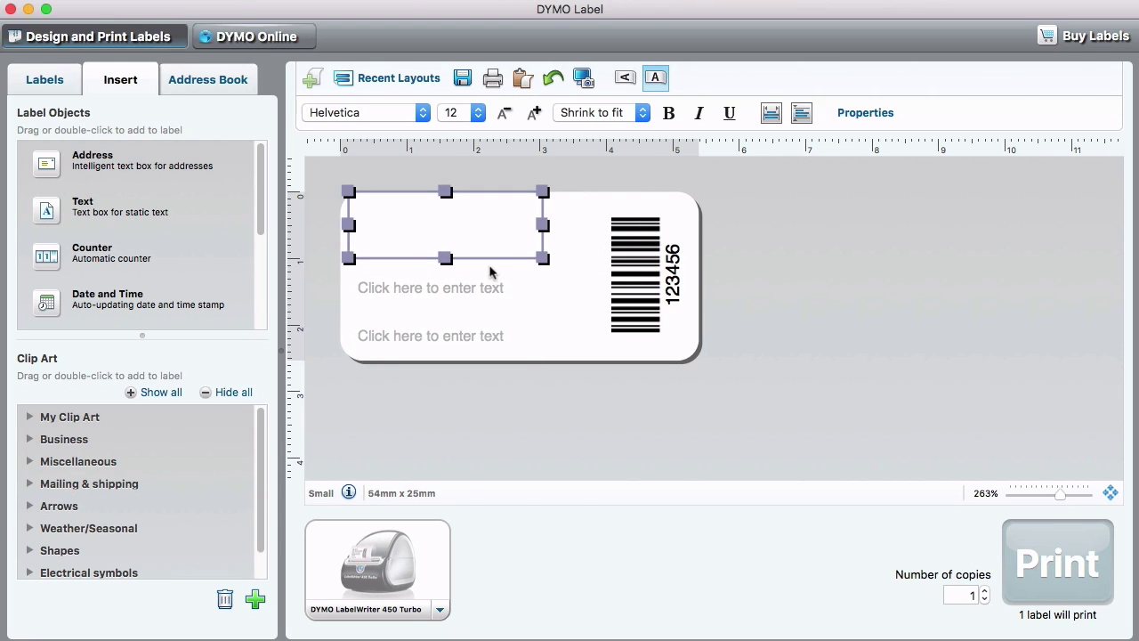
pyautogui.click(497, 276)
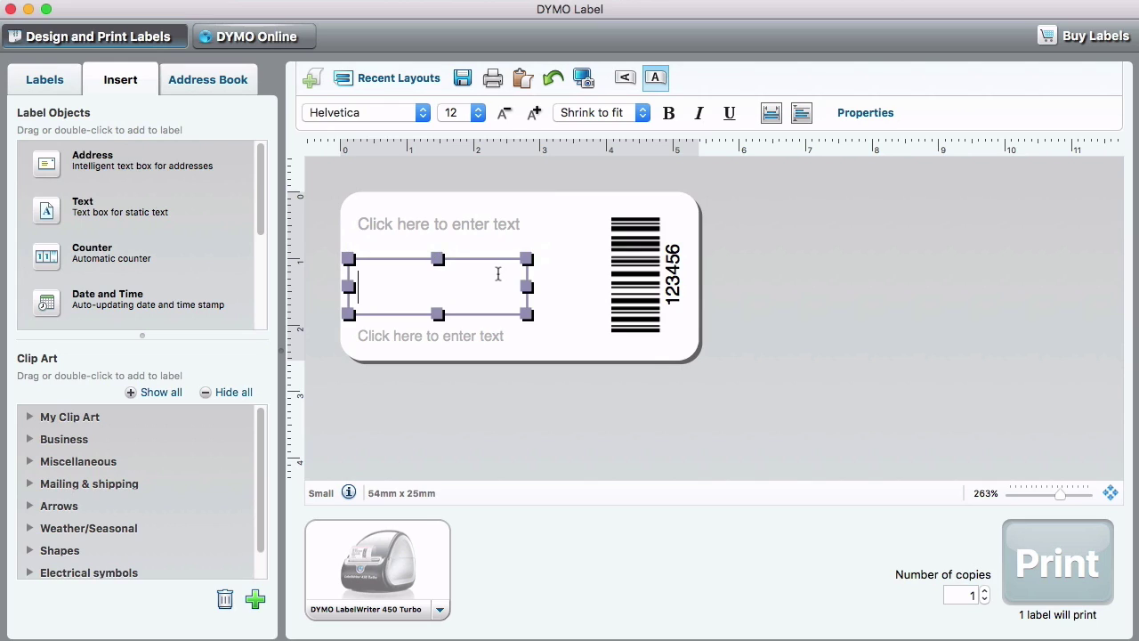
# Step: Place the VEND-U clip-art logo beside the barcode and bring up Save
pyautogui.click(38, 418)
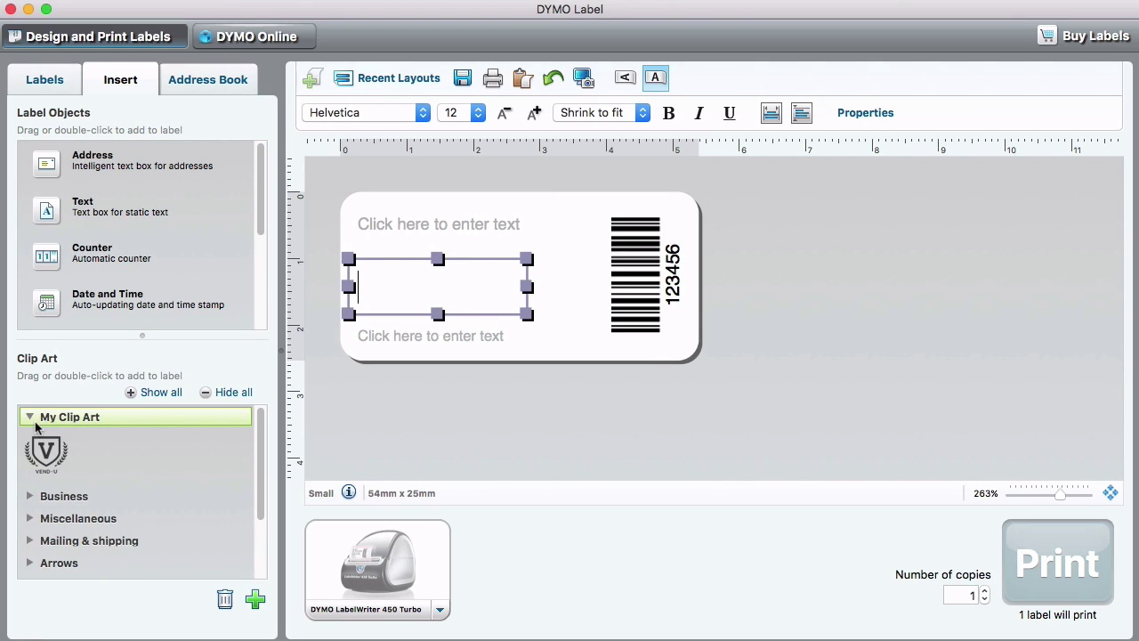
pyautogui.moveTo(46, 452); pyautogui.dragTo(579, 233)
pyautogui.click(905, 331)
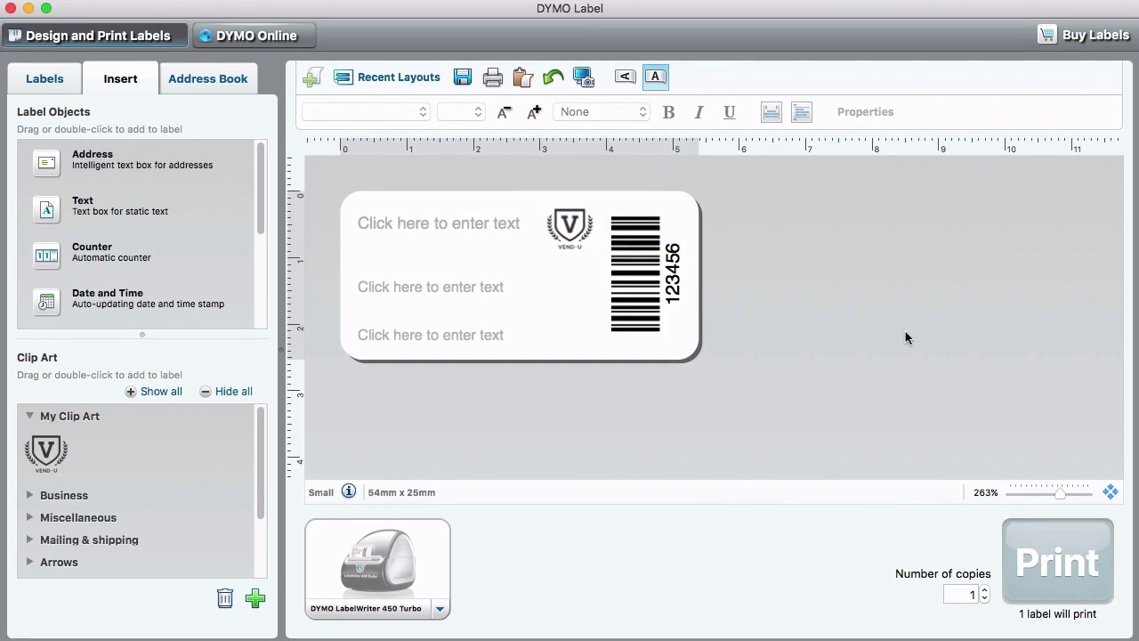
pyautogui.click(462, 78)
# Step: Save the layout as 'Small Labels-Vend U Demo' and start a new Import Data and Print job
pyautogui.write('Small Labels-Vend U Demo')
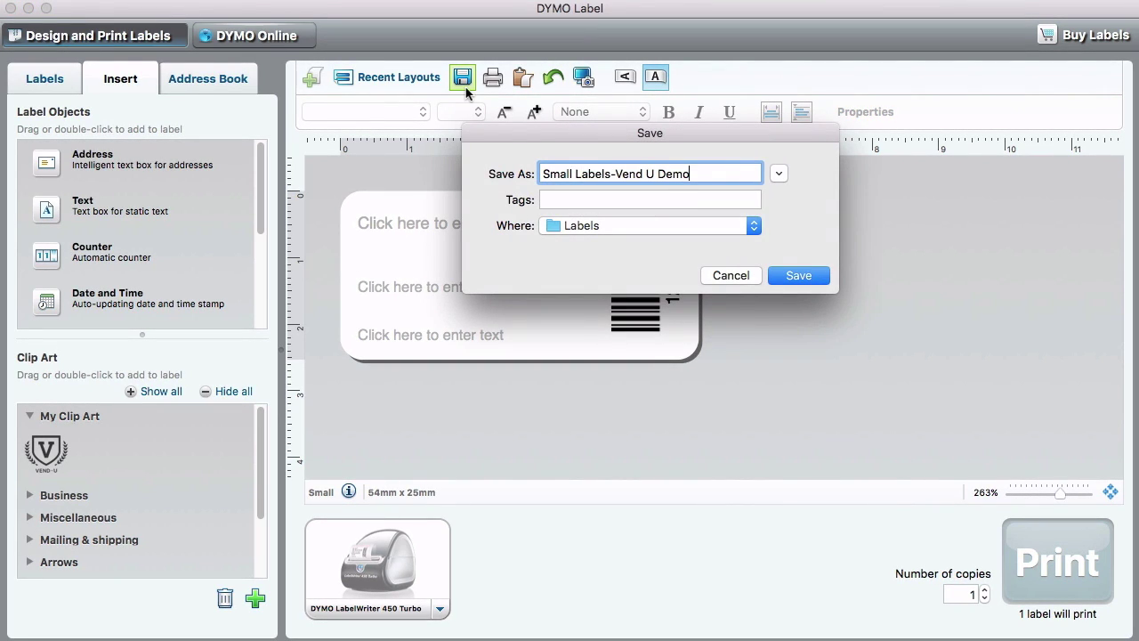
pyautogui.click(798, 275)
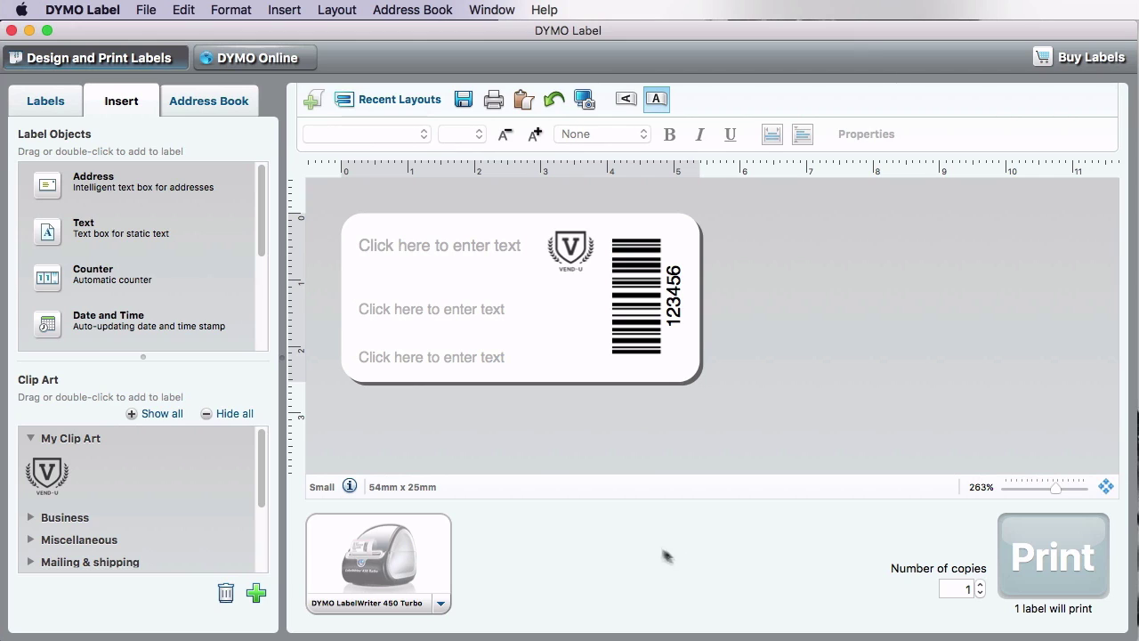
pyautogui.click(148, 10)
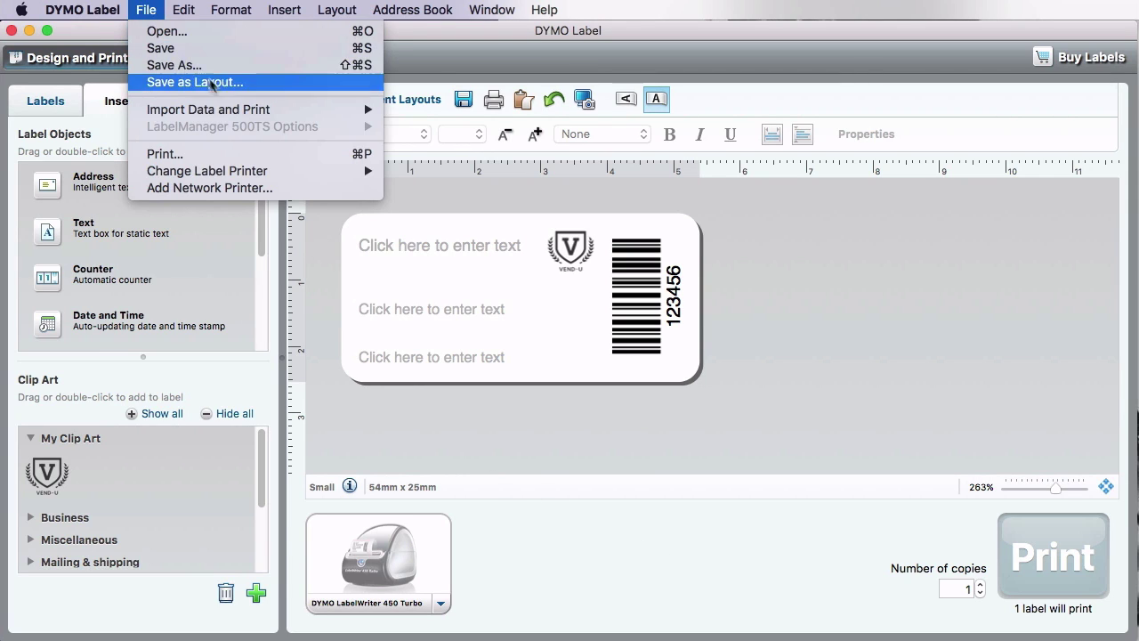
pyautogui.moveTo(377, 114)
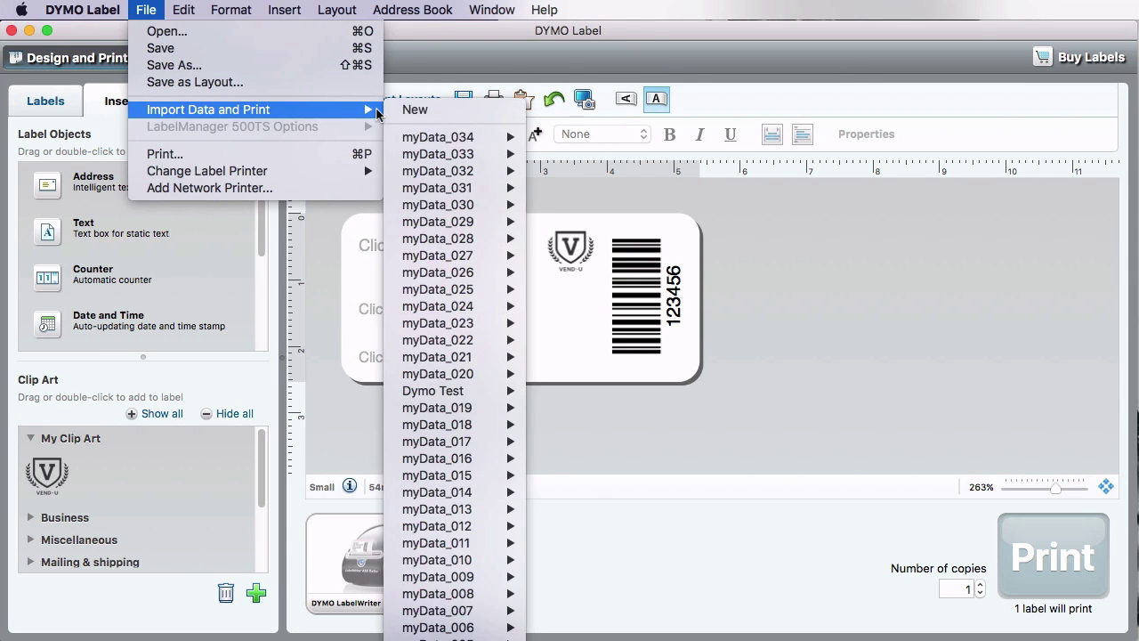
pyautogui.click(415, 109)
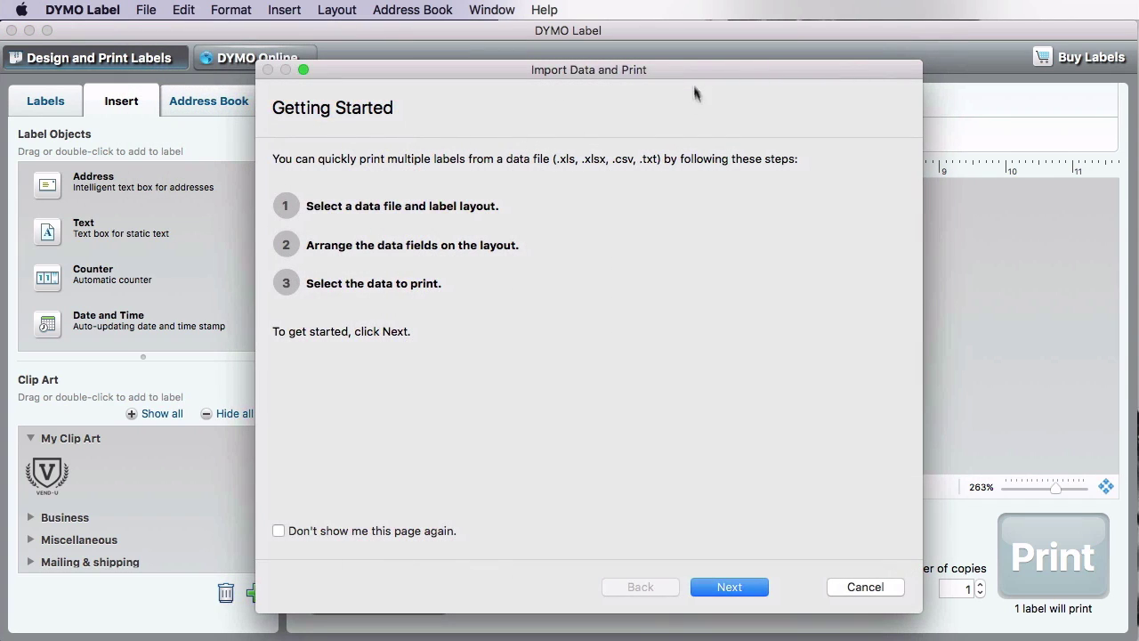
pyautogui.click(709, 580)
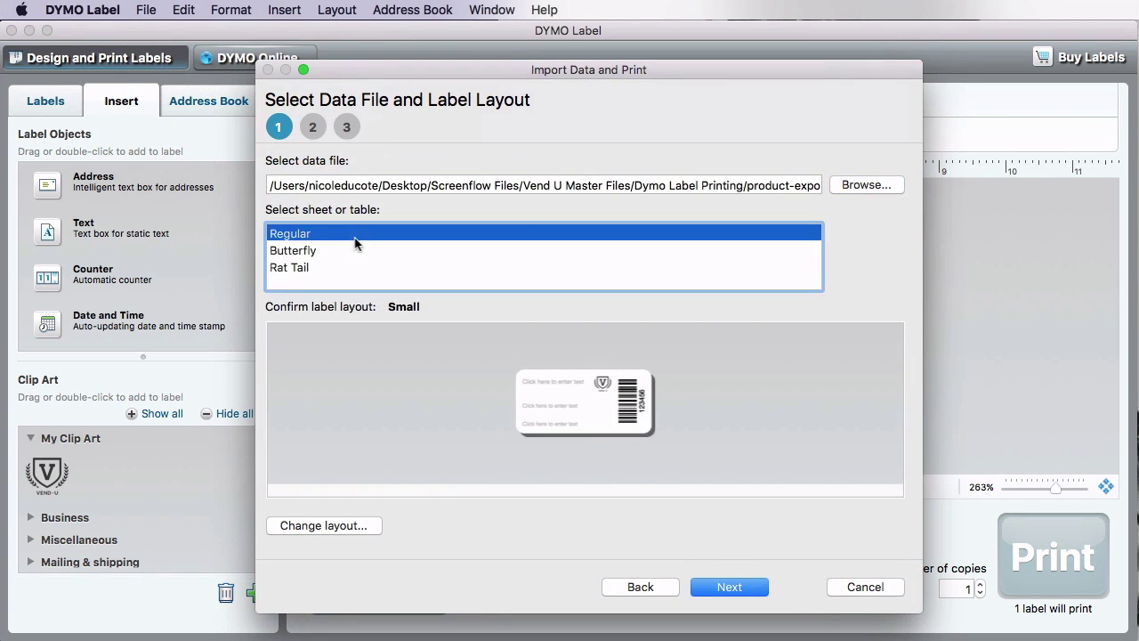
# Step: Use the first row as field names and map the sku field to the barcode
pyautogui.click(731, 587)
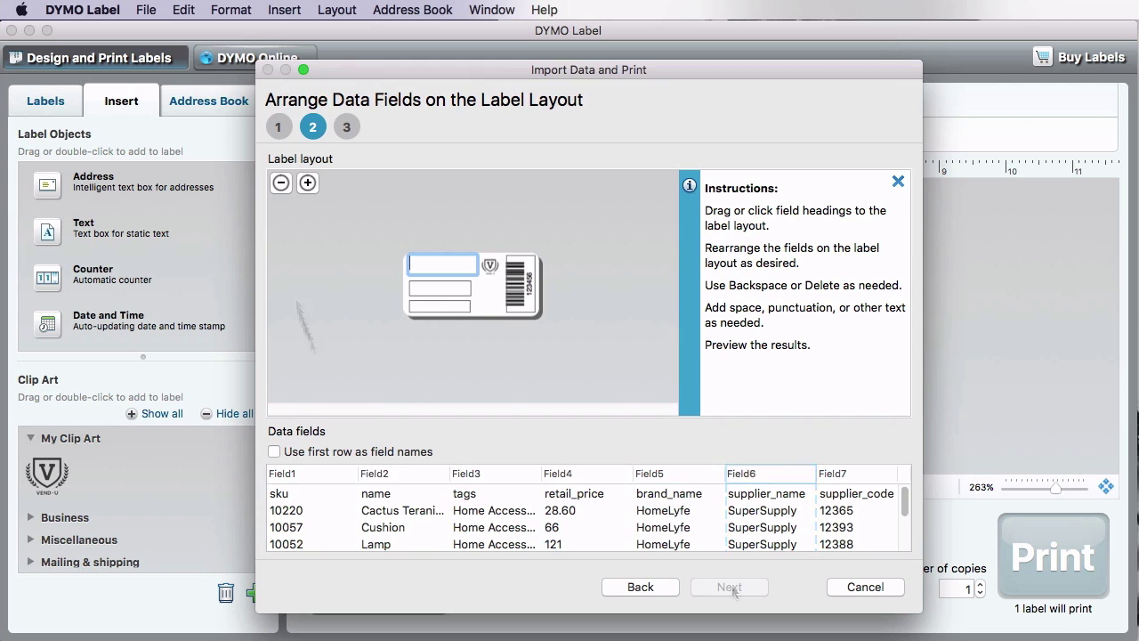
pyautogui.click(306, 183)
pyautogui.click(306, 183)
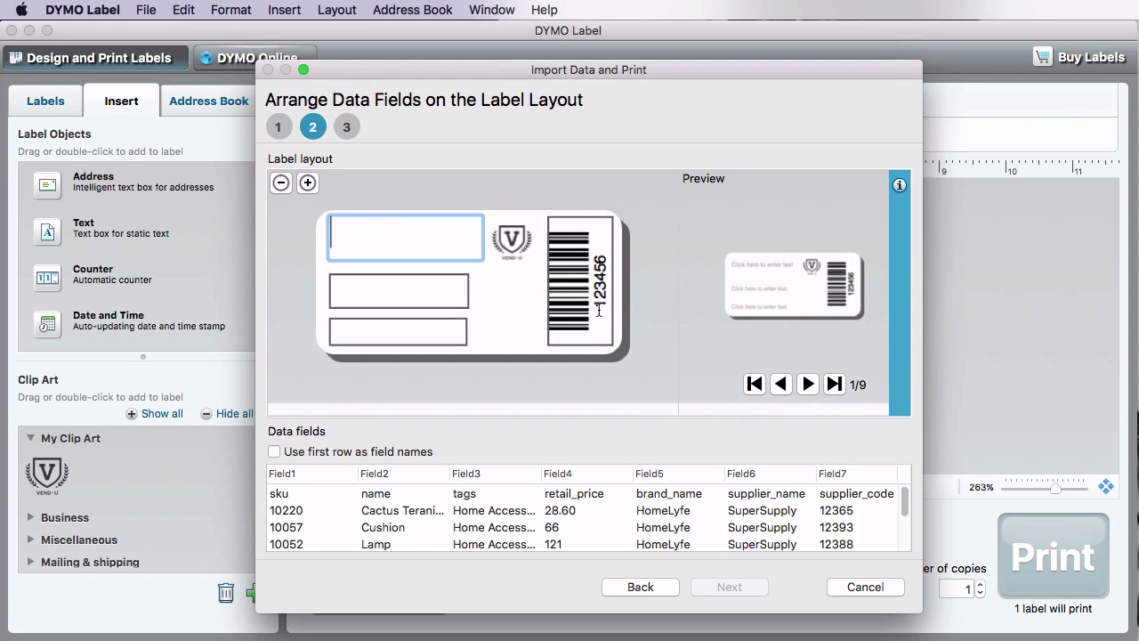
pyautogui.press('Tab')
pyautogui.click(274, 452)
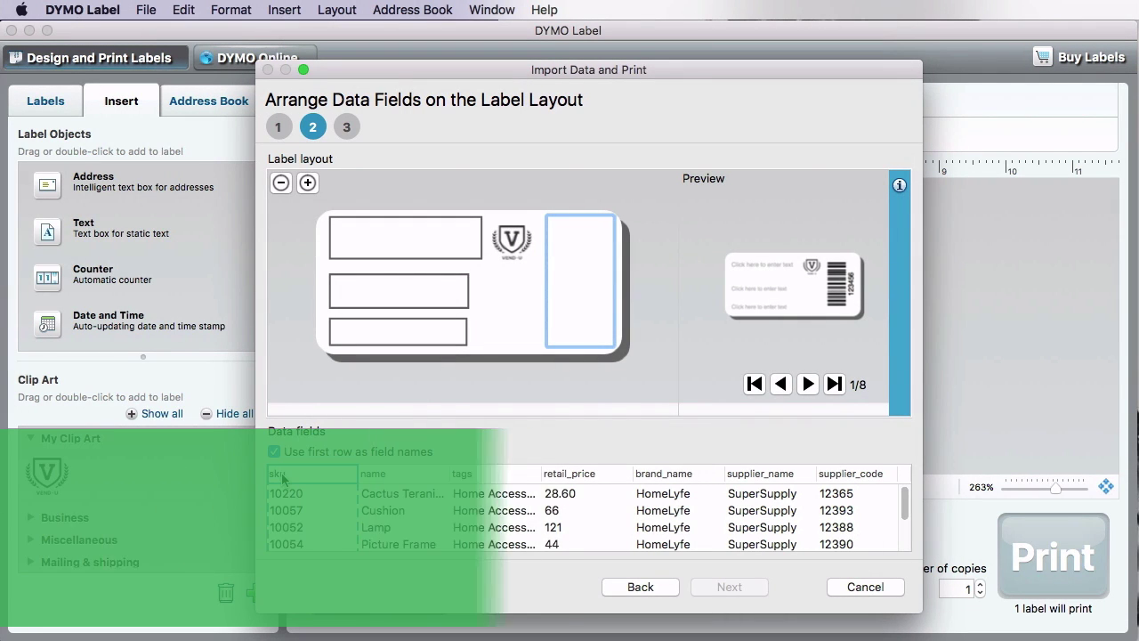
pyautogui.doubleClick(282, 478)
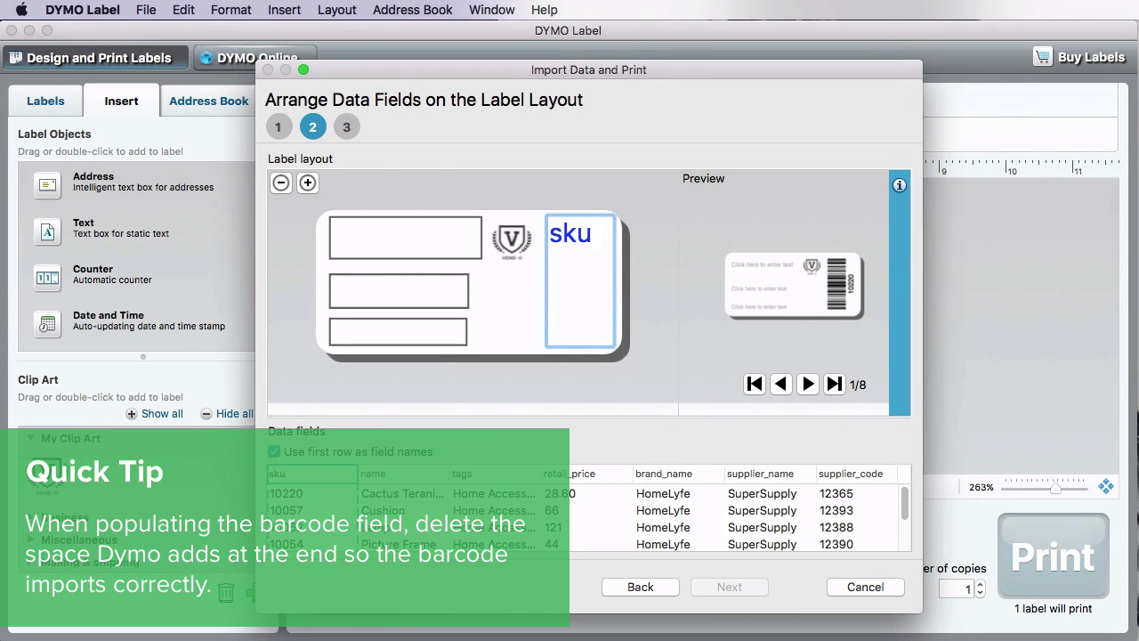
# Step: Map name and $retail_price to the text lines and head the label 'Vend U Demo Store'
pyautogui.click(399, 292)
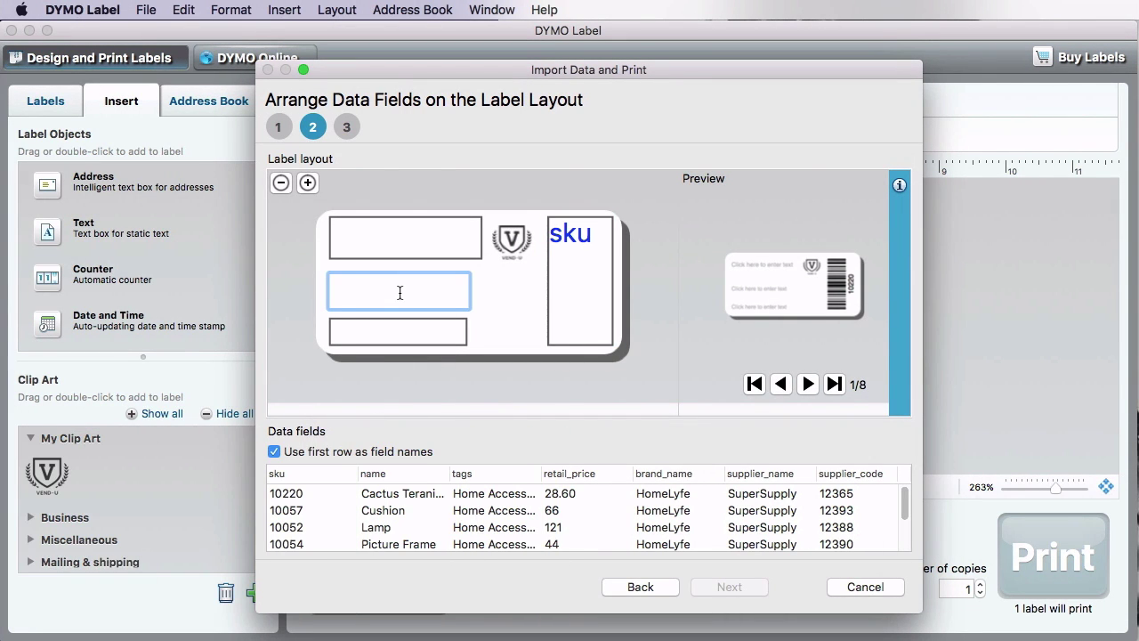
pyautogui.doubleClick(380, 481)
pyautogui.click(420, 338)
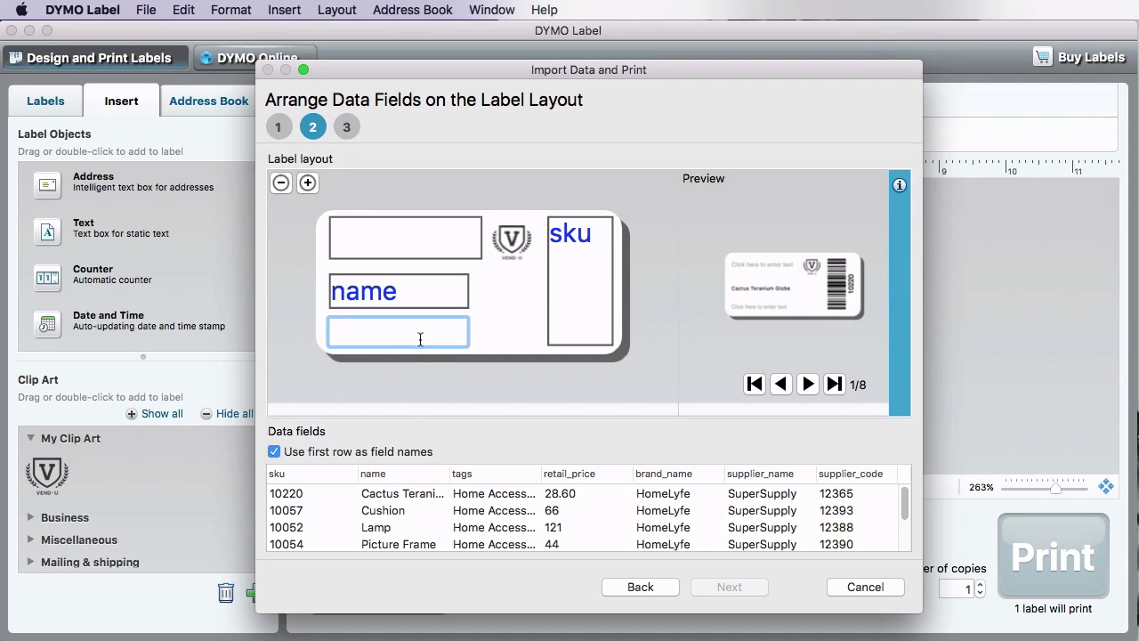
pyautogui.doubleClick(570, 474)
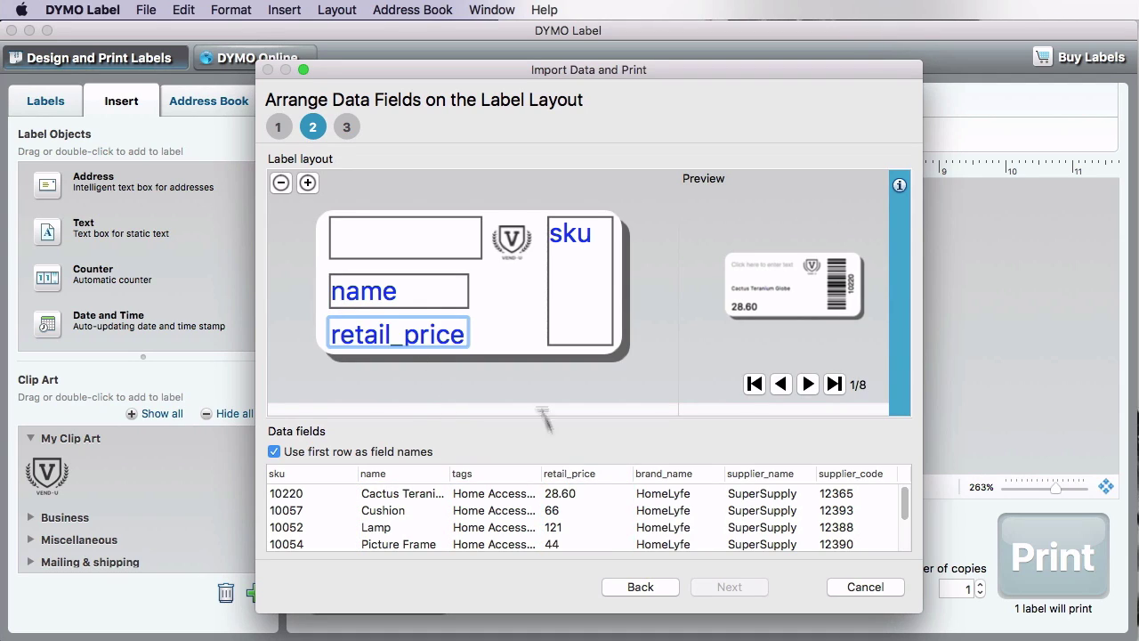
pyautogui.click(332, 334)
pyautogui.write('$')
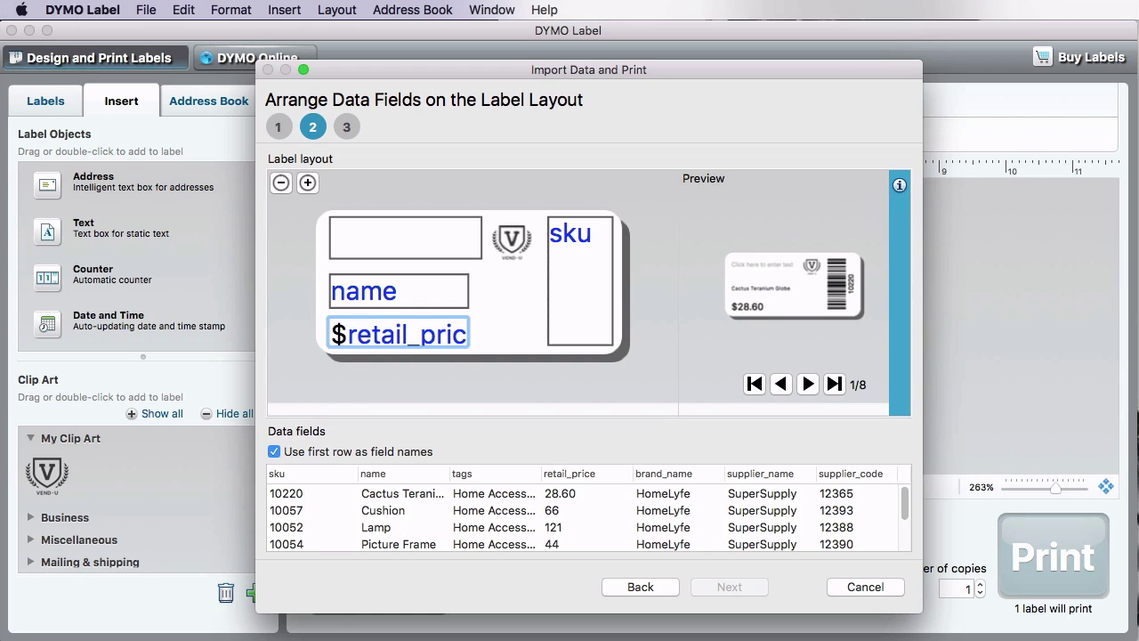
pyautogui.click(357, 247)
pyautogui.write('Vend U Demo S')
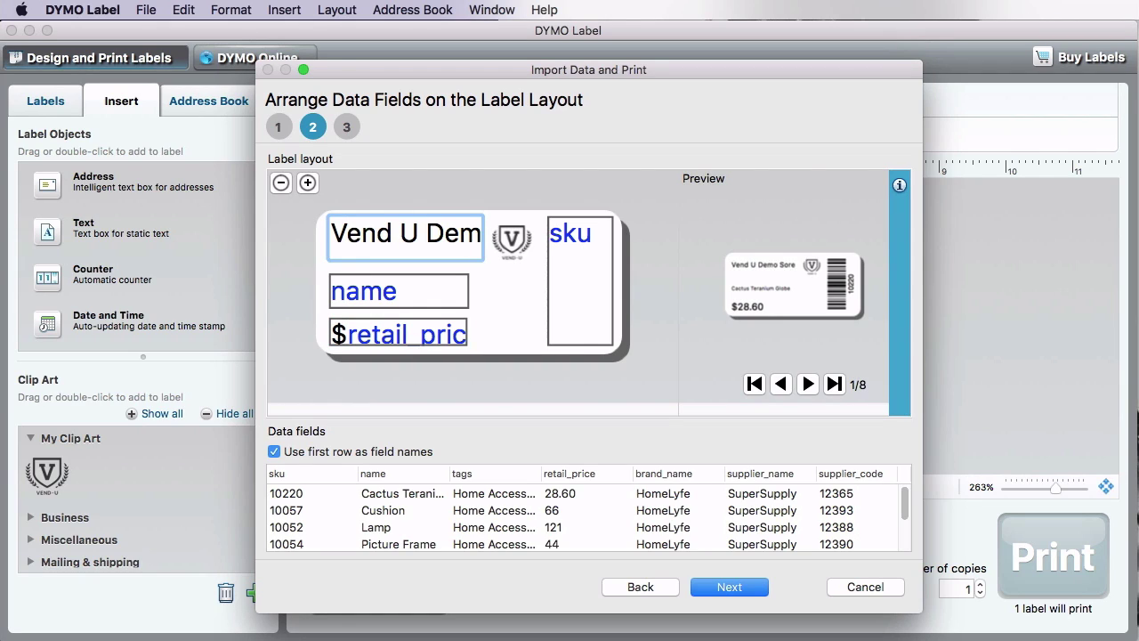
pyautogui.write('tore')
pyautogui.press('Return')
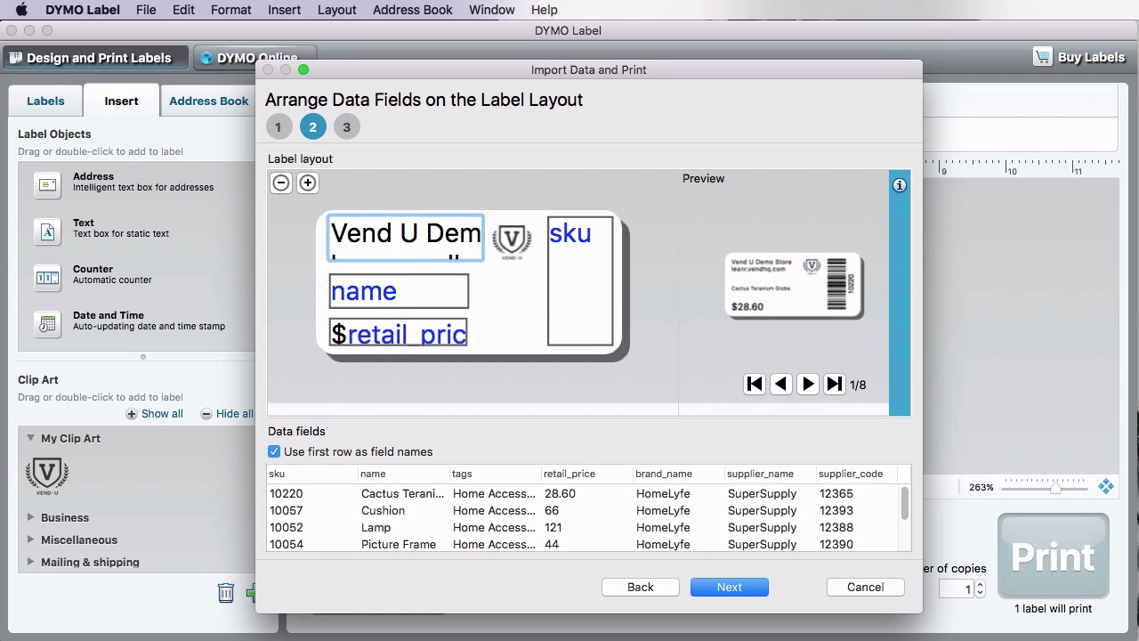
# Step: Keep all 8 products checked for printing and name the saved data and layout 'Small Label'
pyautogui.click(807, 384)
pyautogui.click(736, 587)
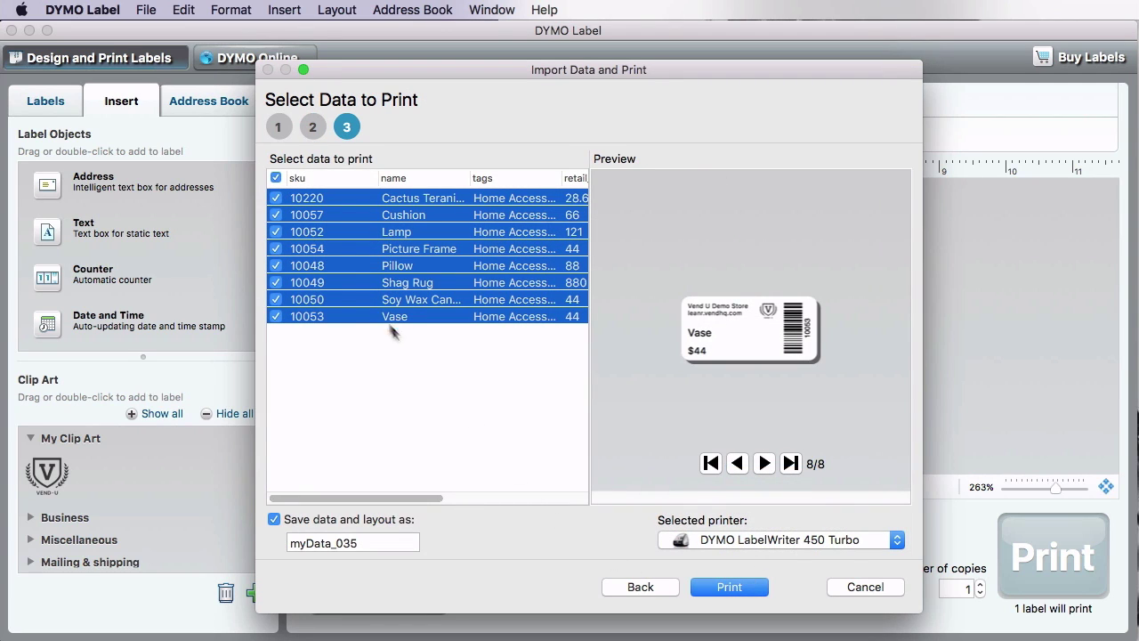
pyautogui.click(275, 179)
pyautogui.click(275, 179)
pyautogui.doubleClick(370, 541)
pyautogui.write('Small Label')
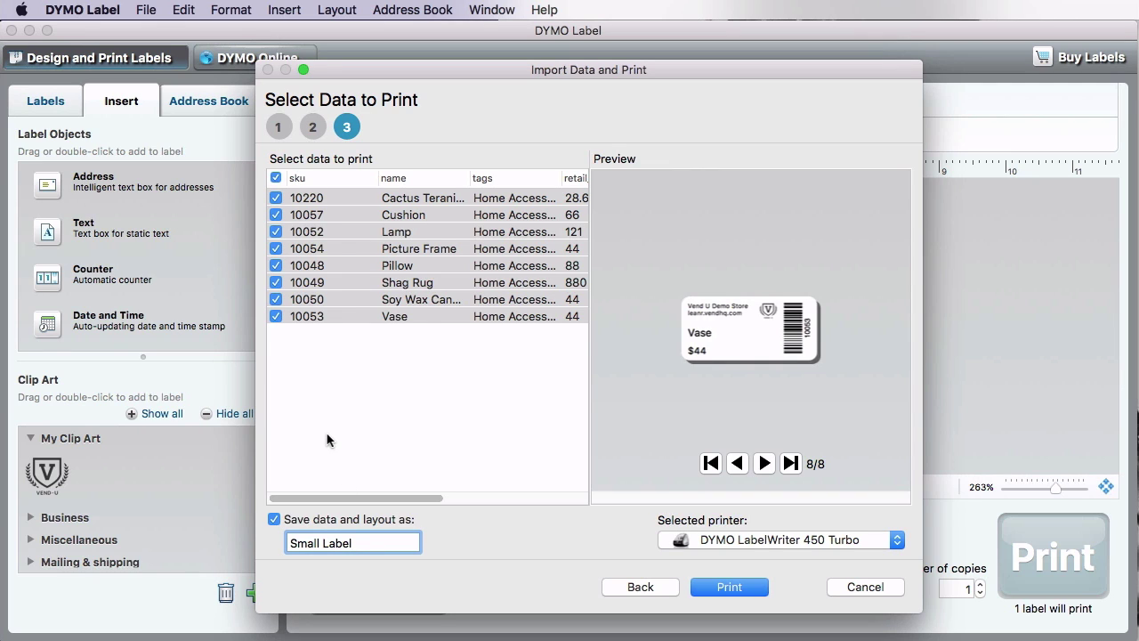
# Step: Print the 8 small labels and the butterfly price tags, then advance the rat-tail tag setup
pyautogui.click(737, 590)
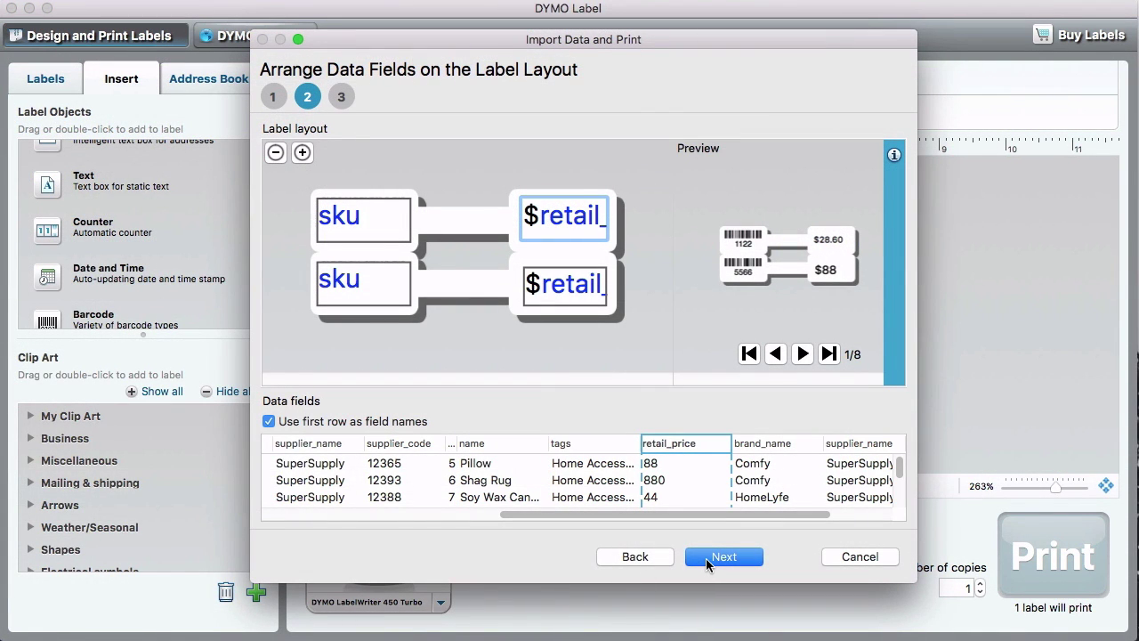
pyautogui.click(707, 559)
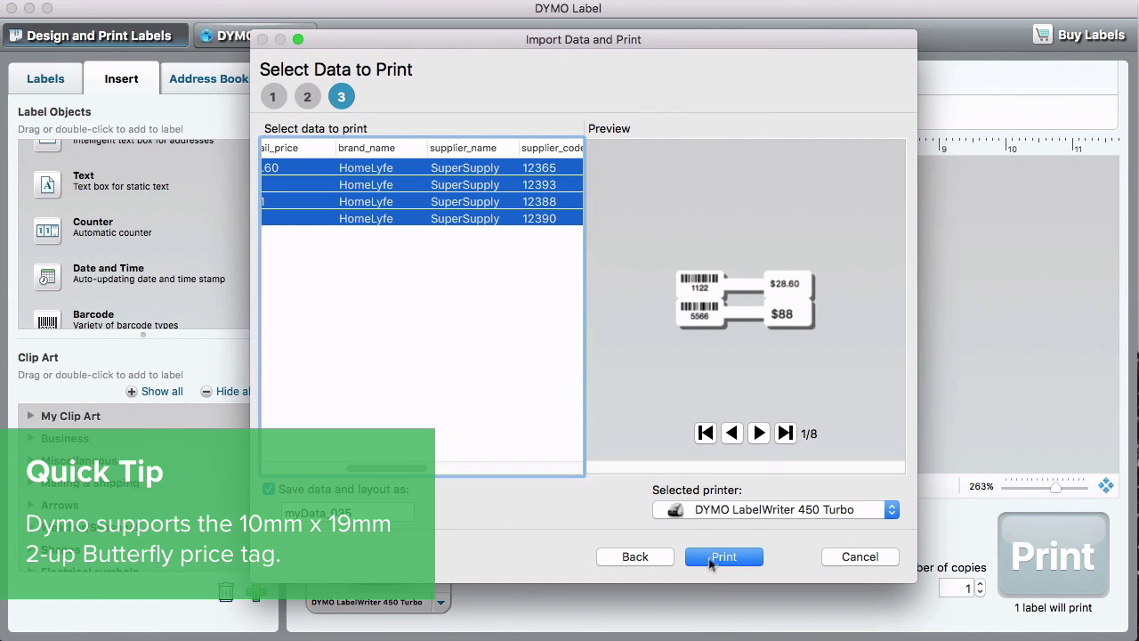
pyautogui.click(758, 433)
pyautogui.click(759, 433)
pyautogui.click(759, 434)
pyautogui.click(725, 557)
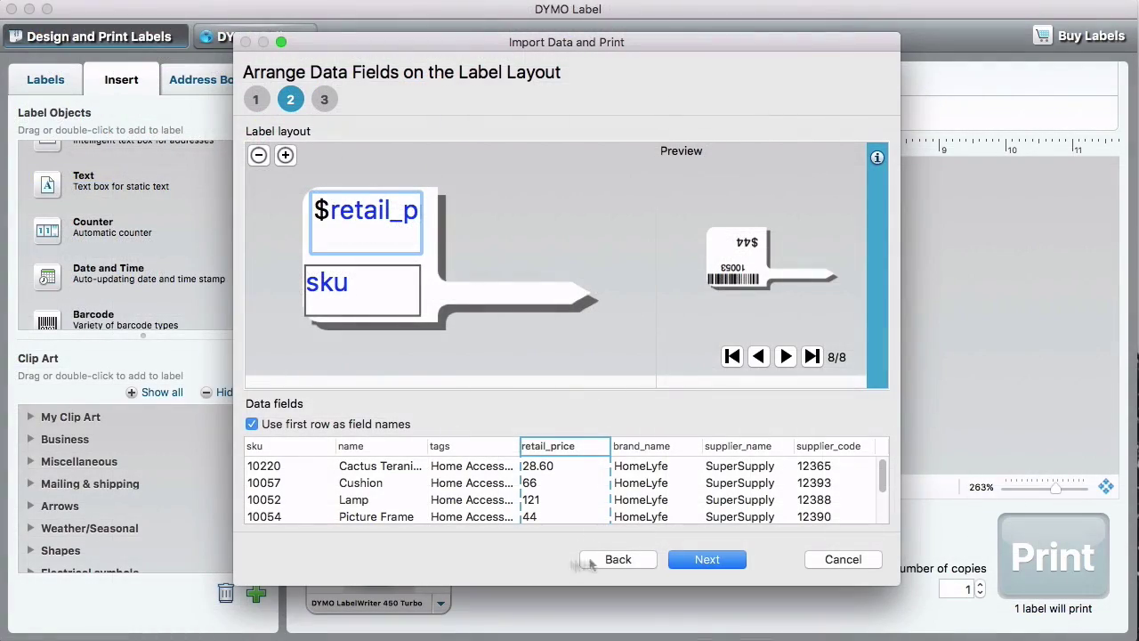
pyautogui.click(706, 559)
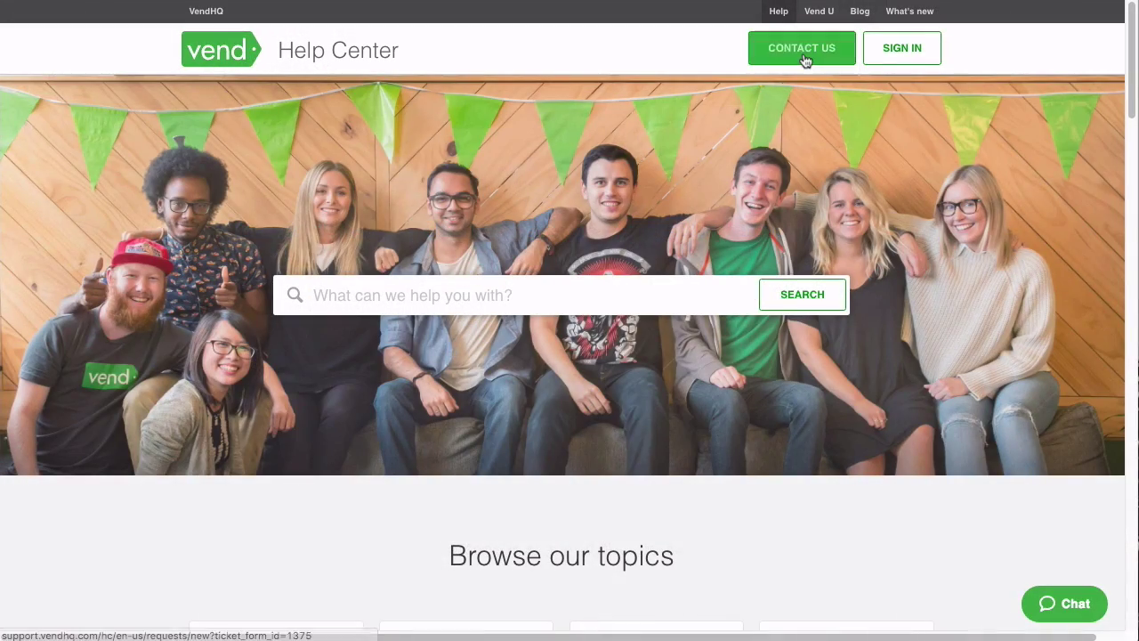
# Step: Jump to the Help Center's contact section listing community, ticket, feature and webinar options
pyautogui.click(803, 60)
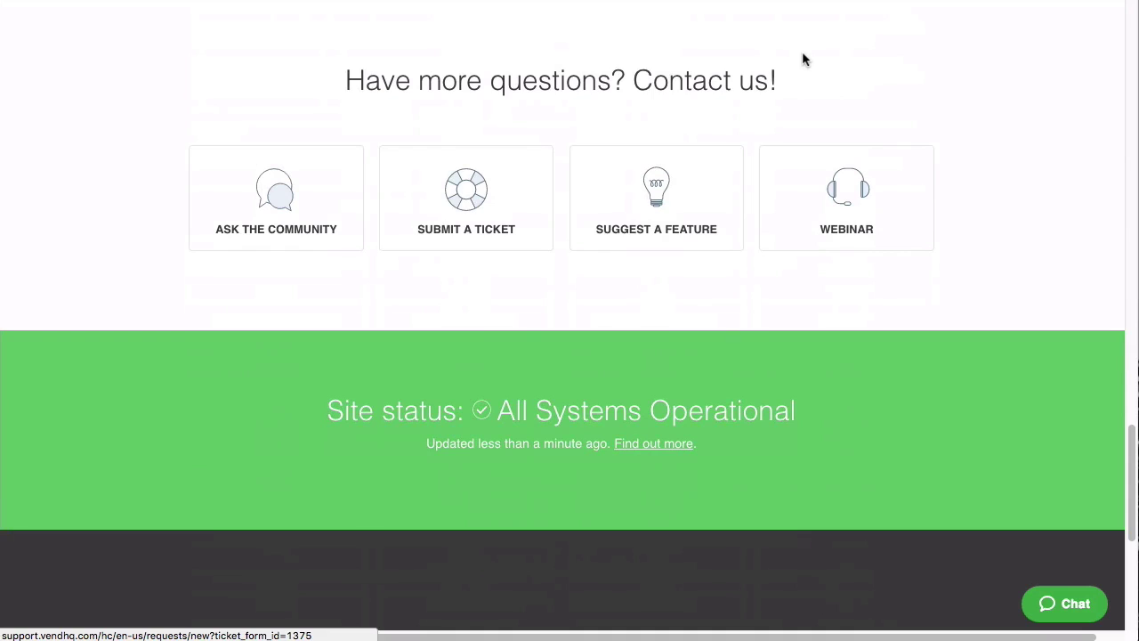